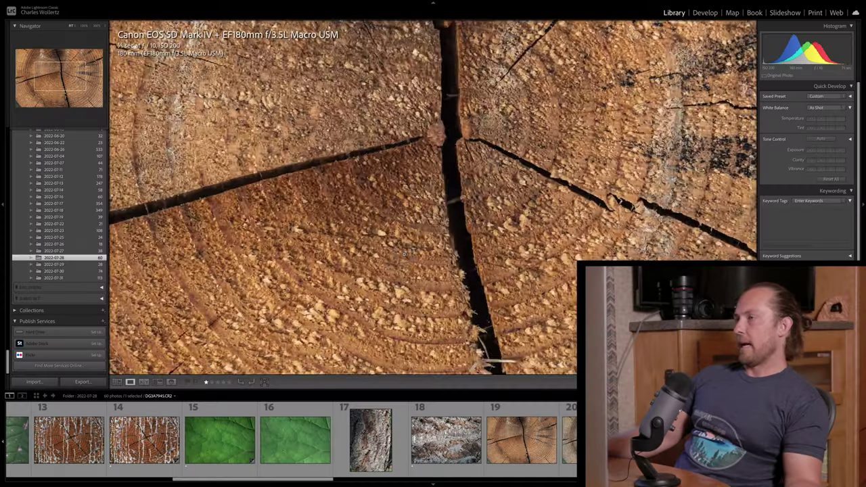
# Fit the wood photo to the window, then step back to the previous photo, 36
pyautogui.click(404, 255)
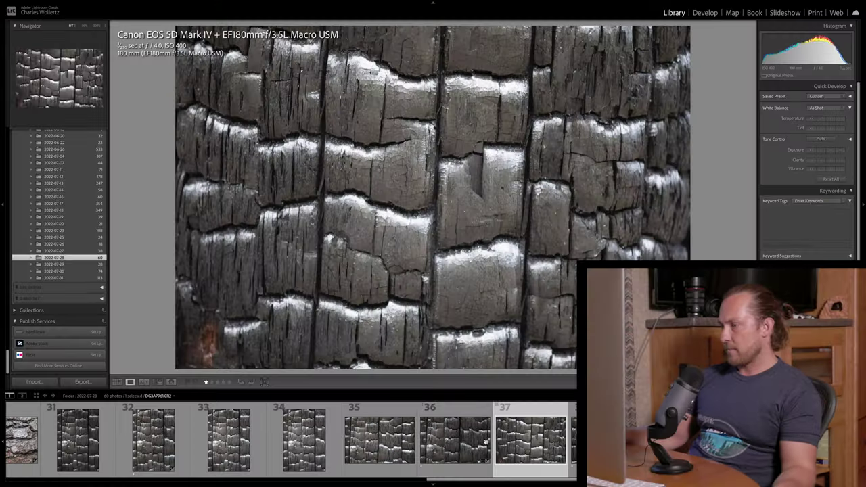
pyautogui.click(440, 444)
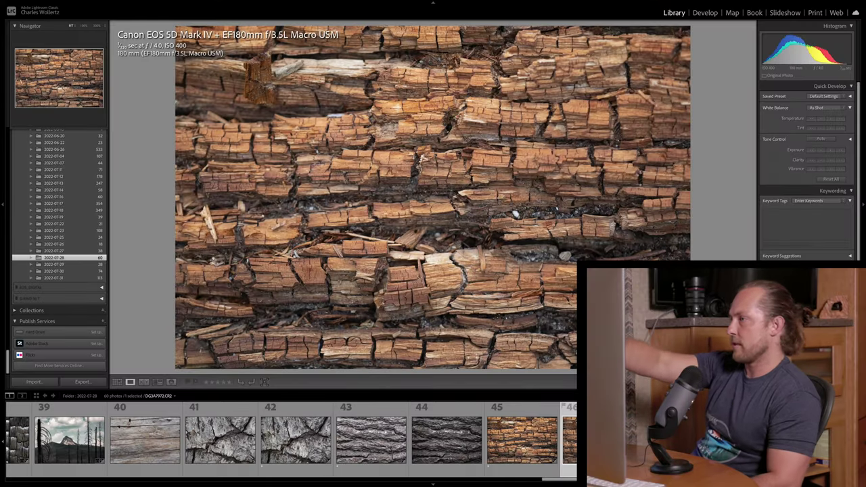
# Advance to the grey wood-plank photo
pyautogui.press('Right')
pyautogui.press('Right')
pyautogui.press('Right')
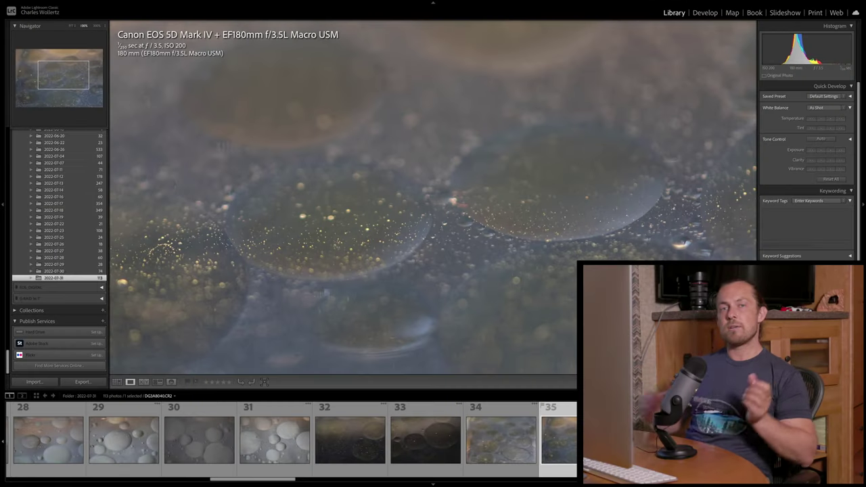
# Browse ahead through the pink bubble photos, checking one at 100% zoom and back
pyautogui.press('Right')
pyautogui.press('Right')
pyautogui.press('Right')
pyautogui.press('Right')
pyautogui.press('Right')
pyautogui.press('Right')
pyautogui.press('Right')
pyautogui.press('Right')
pyautogui.press('Right')
pyautogui.press('Right')
pyautogui.press('Right')
pyautogui.press('Right')
pyautogui.press('Right')
pyautogui.press('Right')
pyautogui.press('Right')
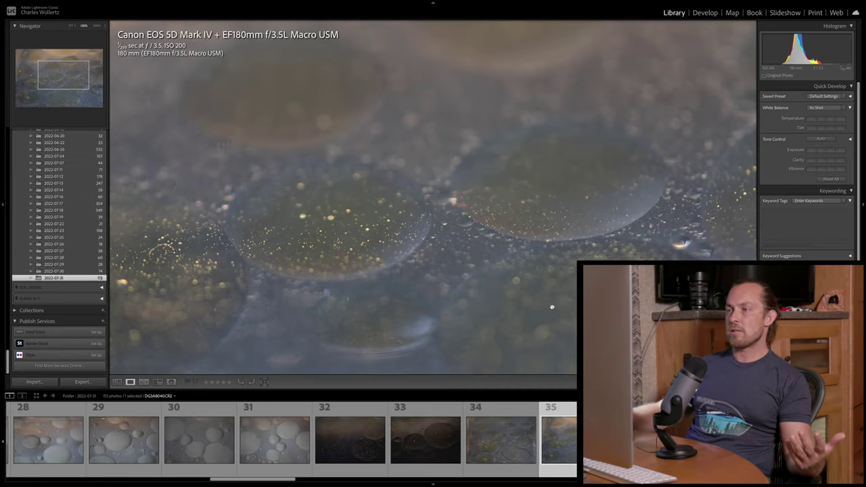
pyautogui.press('Right')
pyautogui.press('Right')
pyautogui.press('Right')
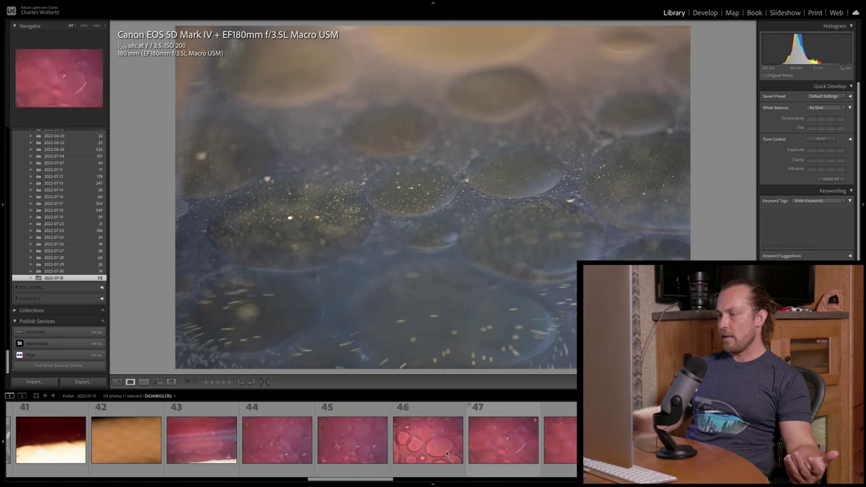
pyautogui.press('Right')
pyautogui.press('Right')
pyautogui.press('Right')
pyautogui.press('Right')
pyautogui.press('Right')
pyautogui.press('Right')
pyautogui.press('Right')
pyautogui.press('Right')
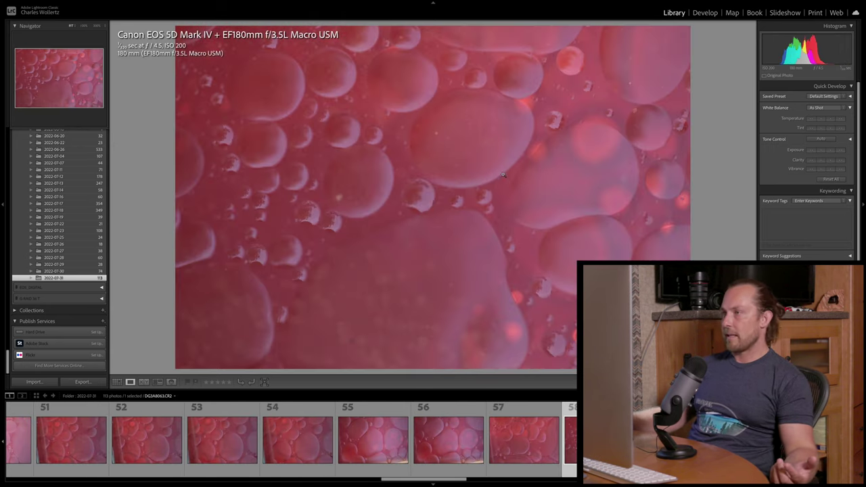
pyautogui.click(486, 160)
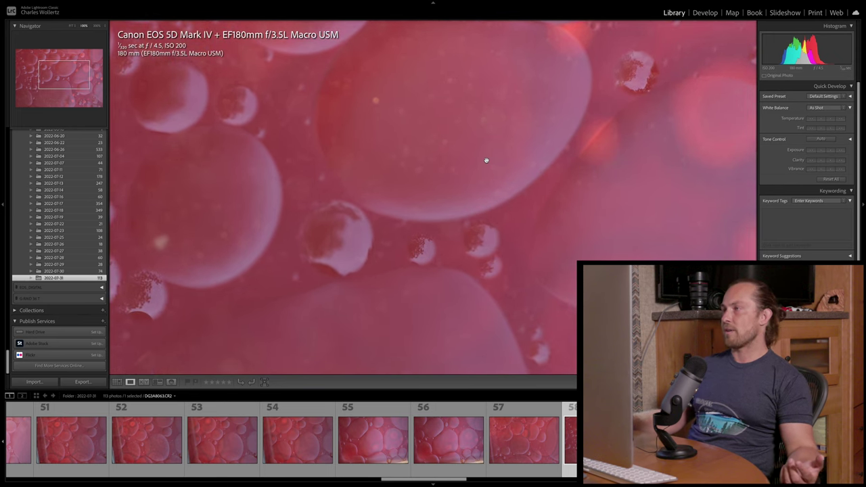
pyautogui.click(486, 160)
# Select the landscape blue bubble photo 65 and view it in Lights Out mode
pyautogui.hscroll(3, 474, 440)
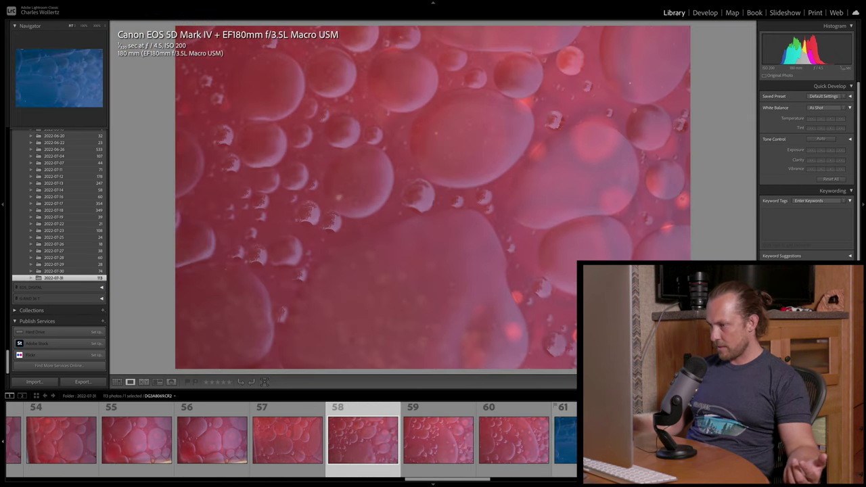
pyautogui.click(530, 446)
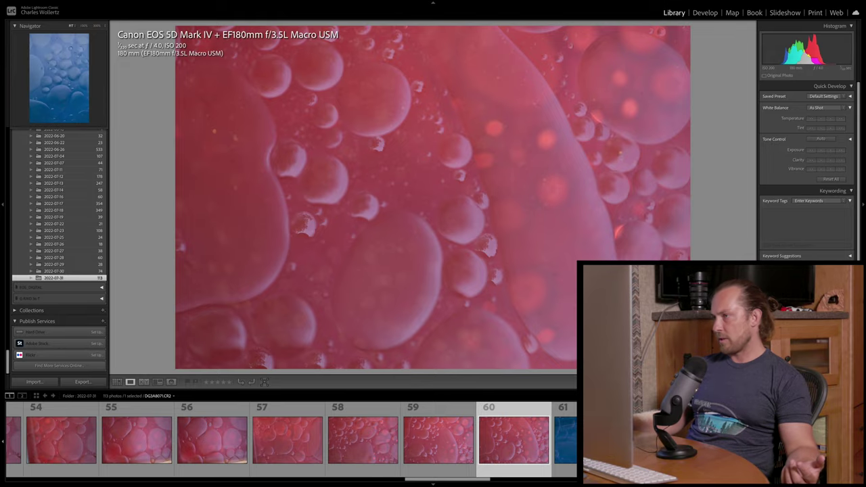
pyautogui.click(566, 440)
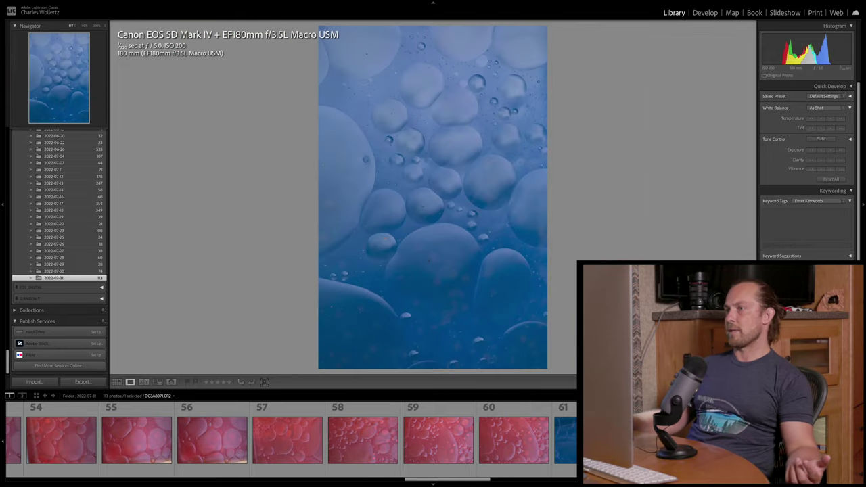
pyautogui.hscroll(6, 433, 440)
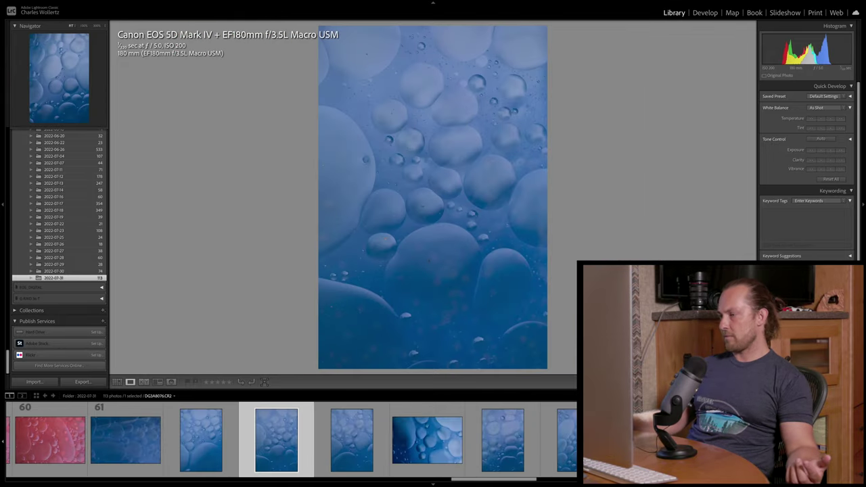
pyautogui.click(433, 442)
pyautogui.press('l')
pyautogui.press('l')
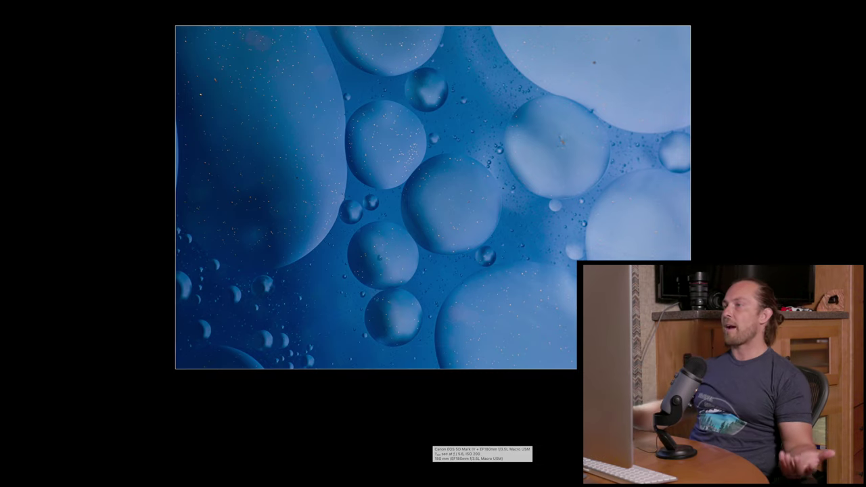
# Restore the interface, zoom to 100% on the speck in photo 65, and switch to Develop
pyautogui.press('l')
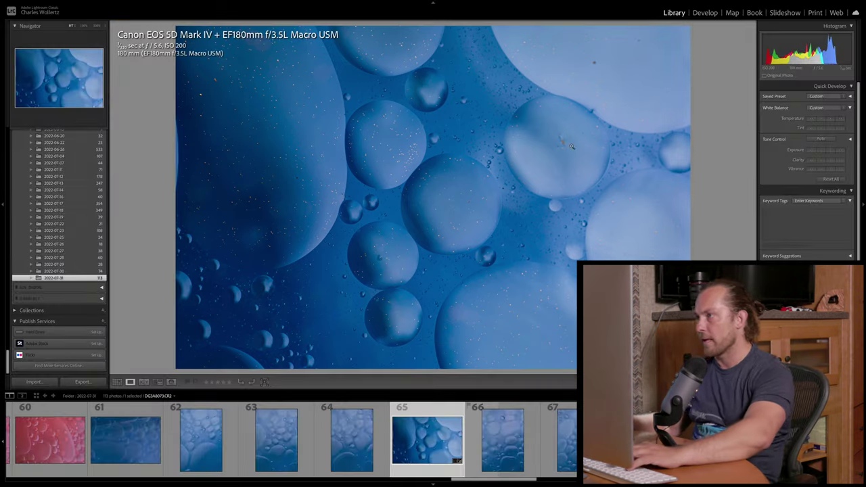
pyautogui.click(554, 142)
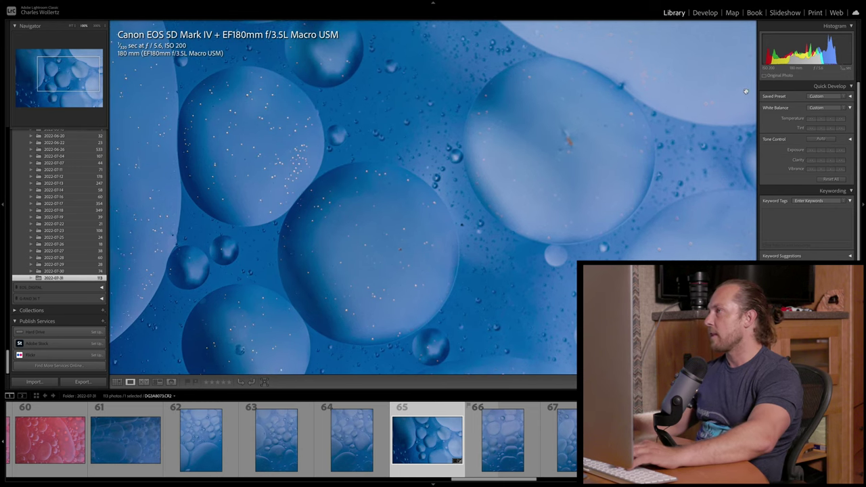
pyautogui.click(706, 11)
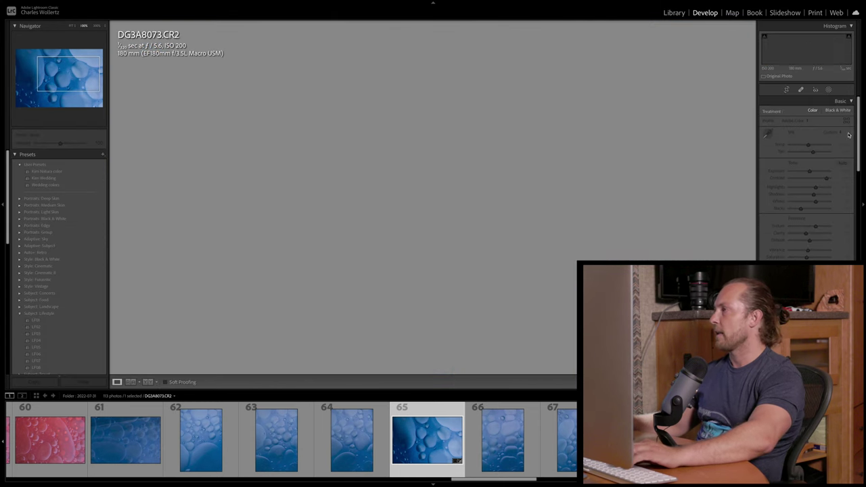
# Heal the dark bubble speck with Spot Removal, then view the whole photo in Lights Out
pyautogui.press('q')
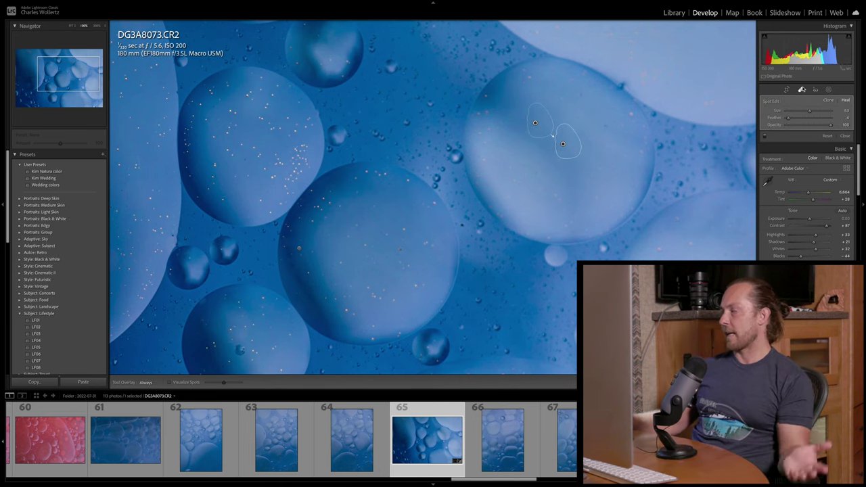
pyautogui.press('q')
pyautogui.click(646, 140)
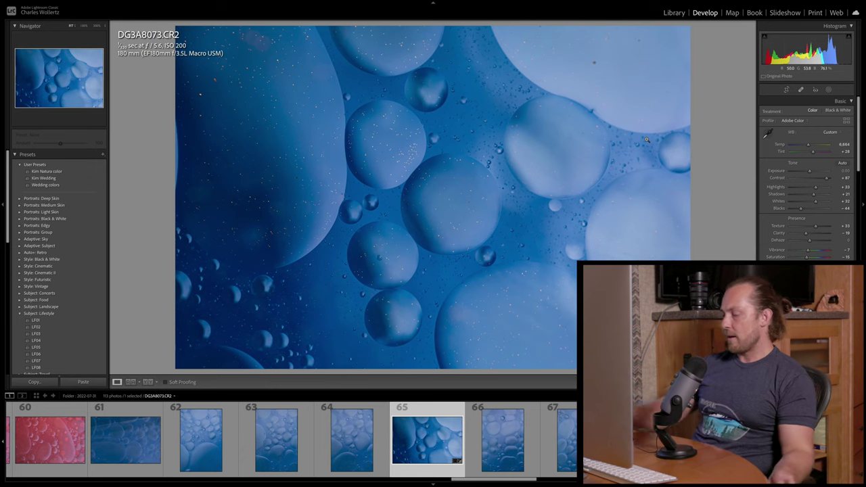
pyautogui.press('l')
pyautogui.press('l')
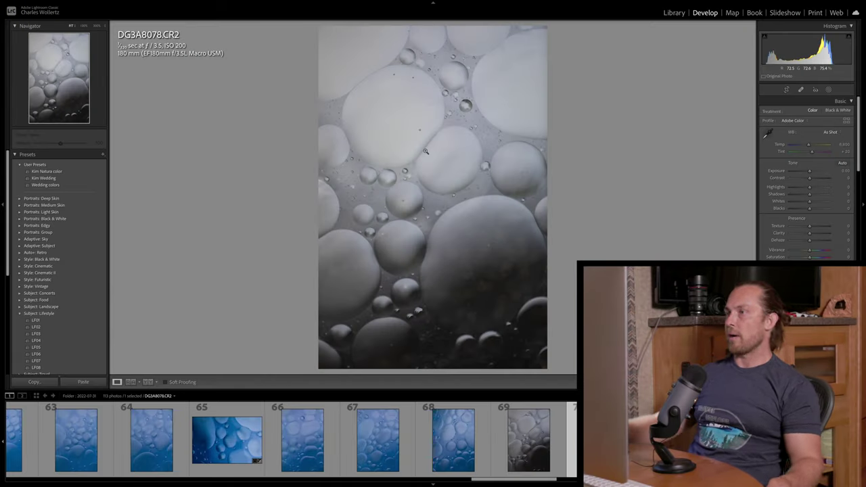
# Raise the grey bubble photo's contrast to about +48 and magnify to 100%
pyautogui.moveTo(812, 180)
pyautogui.mouseDown()
pyautogui.moveTo(793, 189)
pyautogui.moveTo(822, 195)
pyautogui.mouseUp()
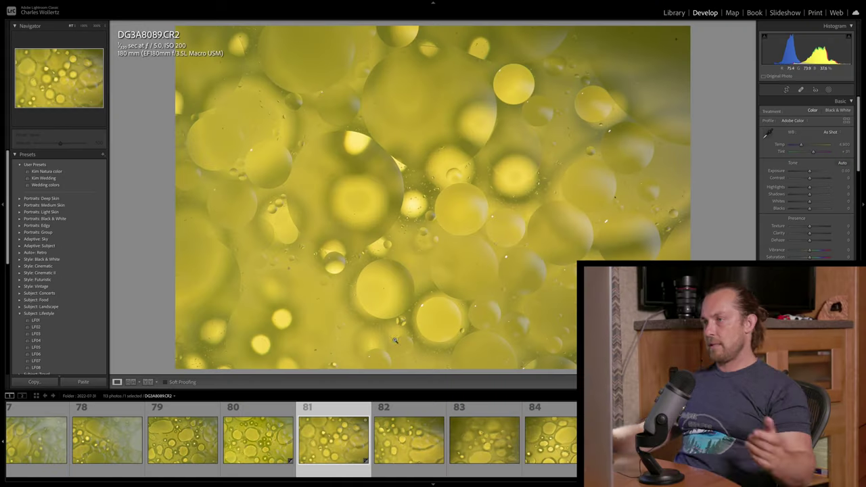
pyautogui.click(395, 340)
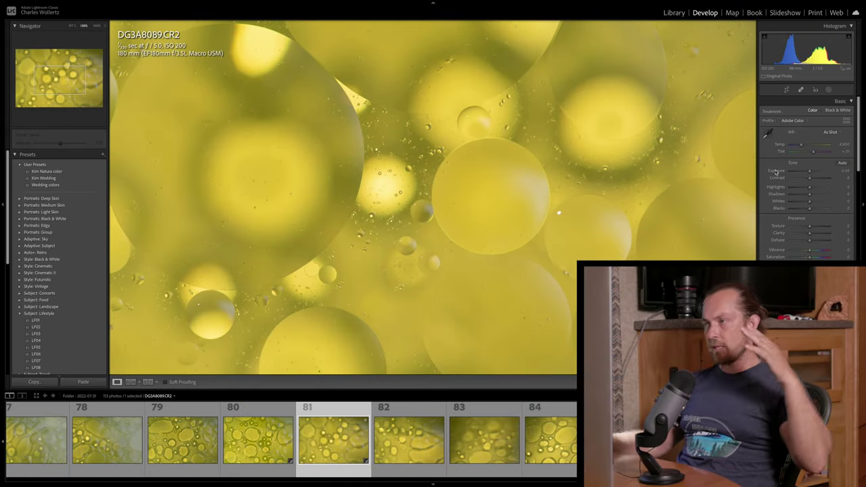
# Raise contrast to +62, add dehaze, set exposure to −0.10 and whites to +27
pyautogui.moveTo(810, 177)
pyautogui.mouseDown()
pyautogui.moveTo(821, 178)
pyautogui.moveTo(794, 187)
pyautogui.moveTo(804, 172)
pyautogui.mouseUp()
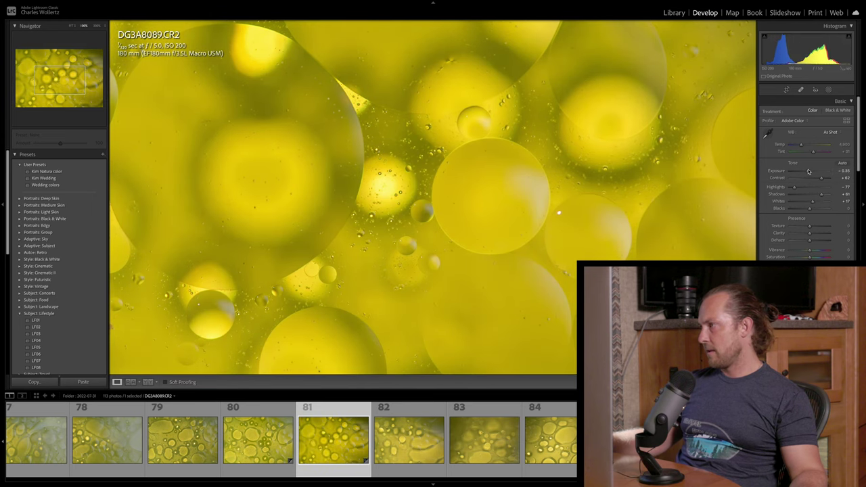
pyautogui.click(654, 177)
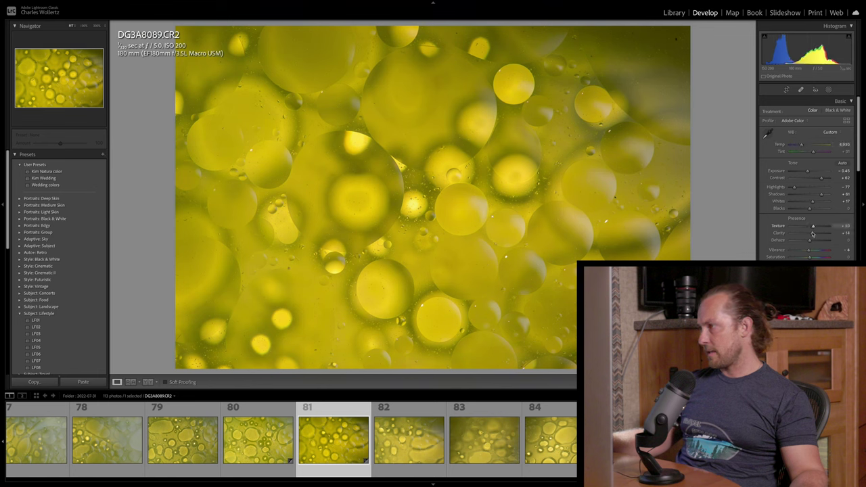
pyautogui.moveTo(811, 242); pyautogui.dragTo(814, 242)
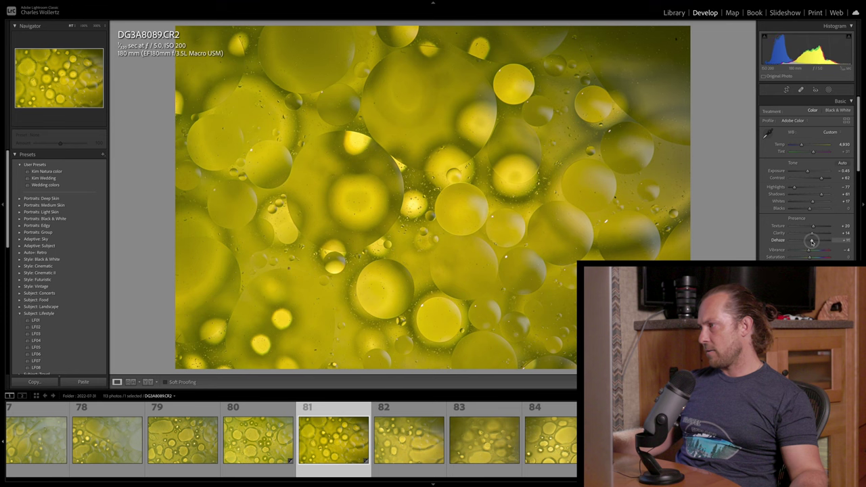
pyautogui.moveTo(809, 172); pyautogui.dragTo(809, 172)
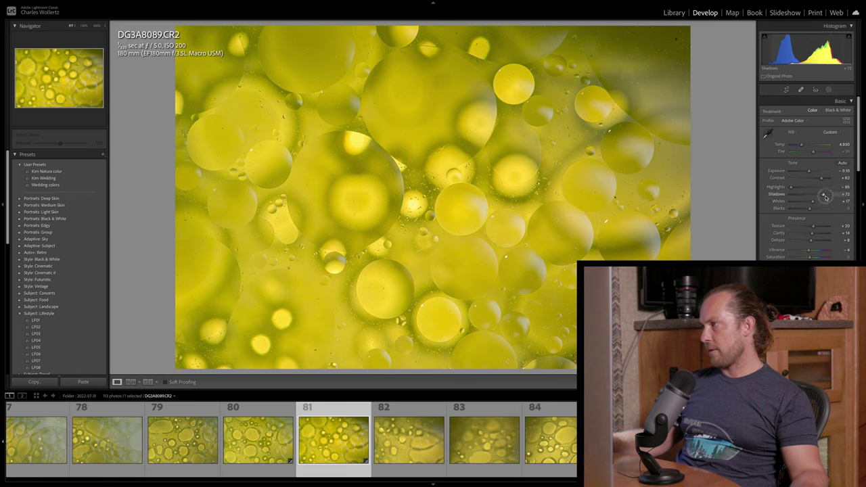
pyautogui.moveTo(815, 205); pyautogui.dragTo(818, 205)
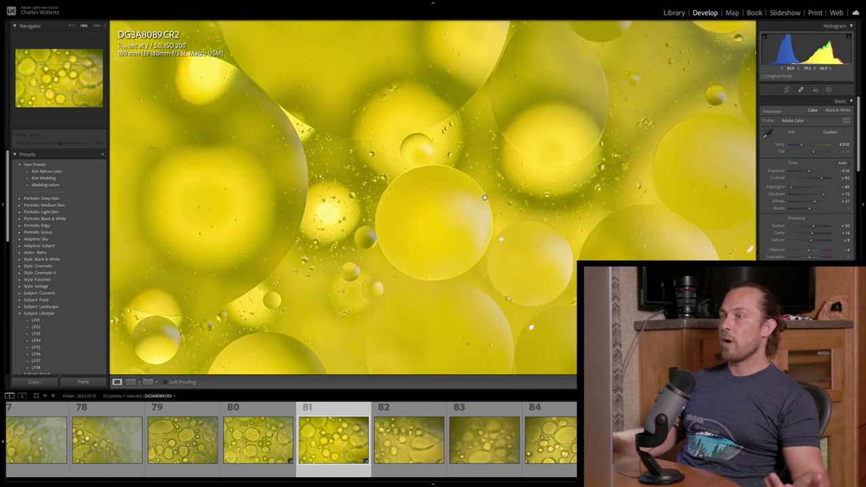
pyautogui.click(484, 197)
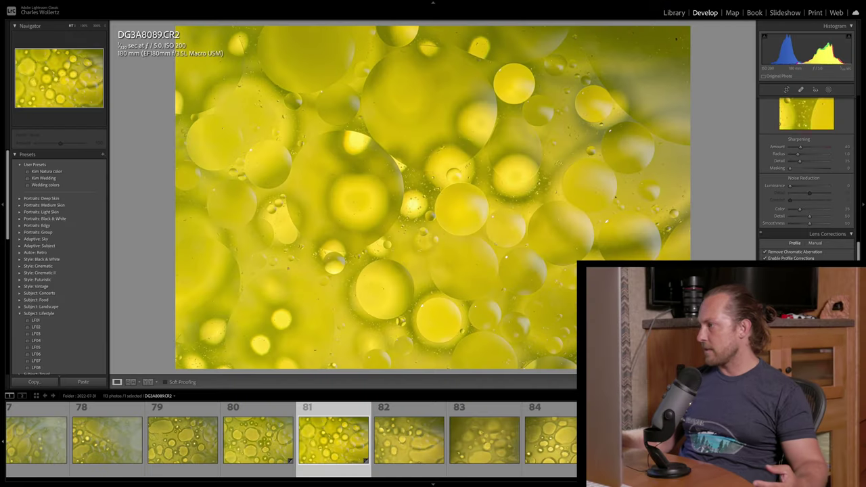
# Scroll the panels, zoom to 100% and heal the yellow bubble photo's dark specks with Spot Removal
pyautogui.scroll(-3, 807, 176)
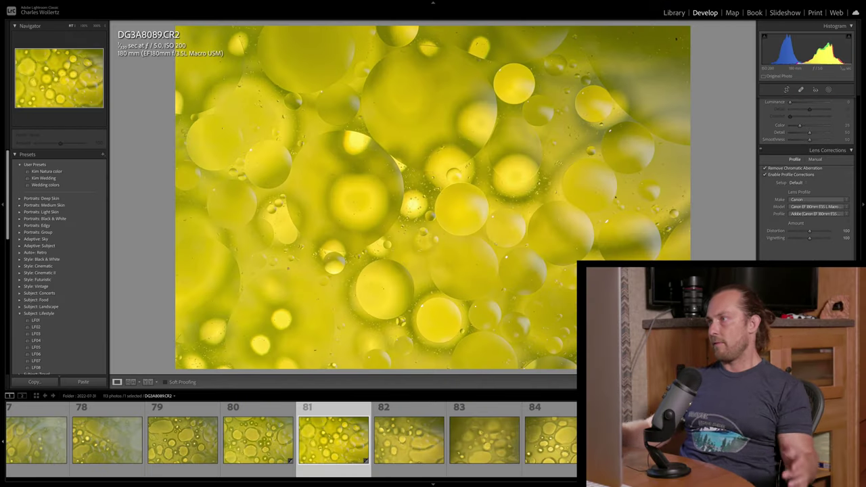
pyautogui.scroll(-3, 807, 176)
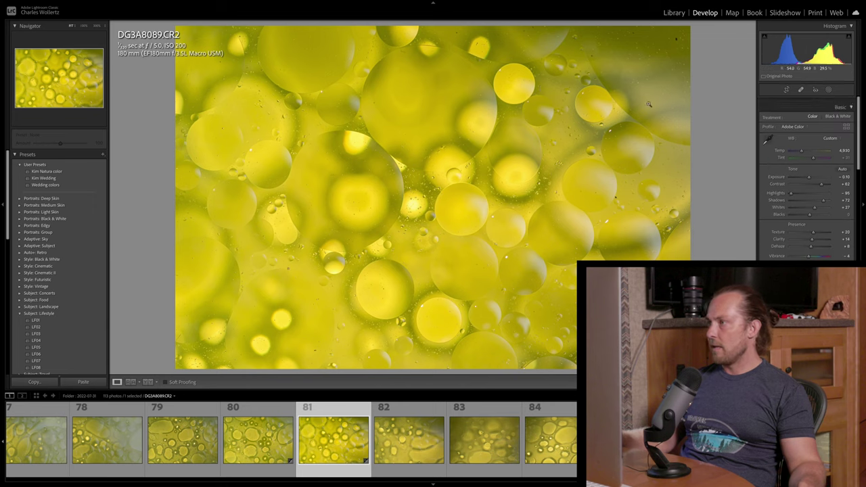
pyautogui.click(656, 79)
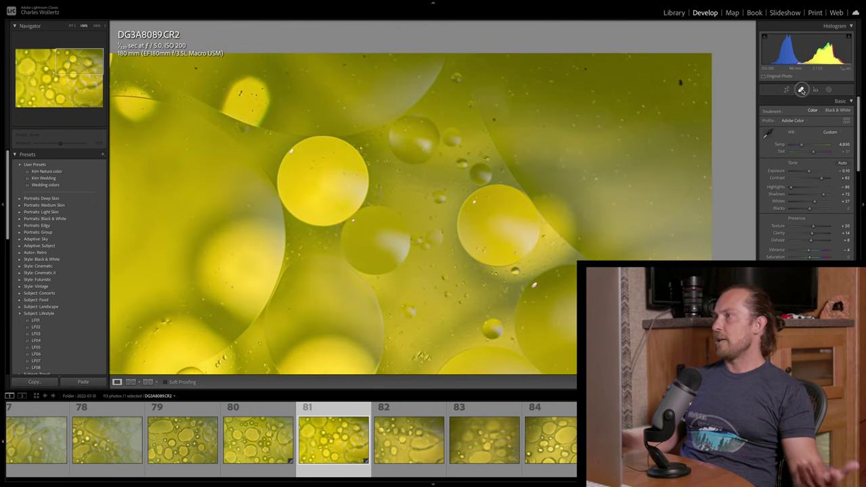
pyautogui.click(801, 90)
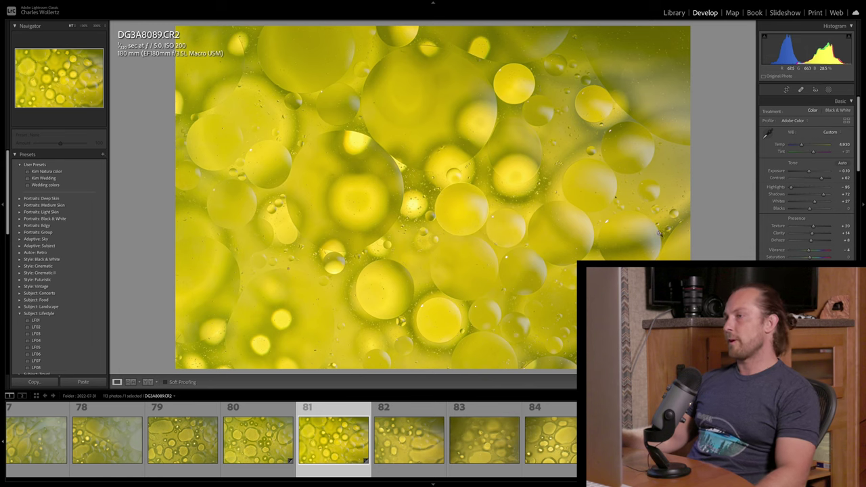
pyautogui.hscroll(2, 291, 440)
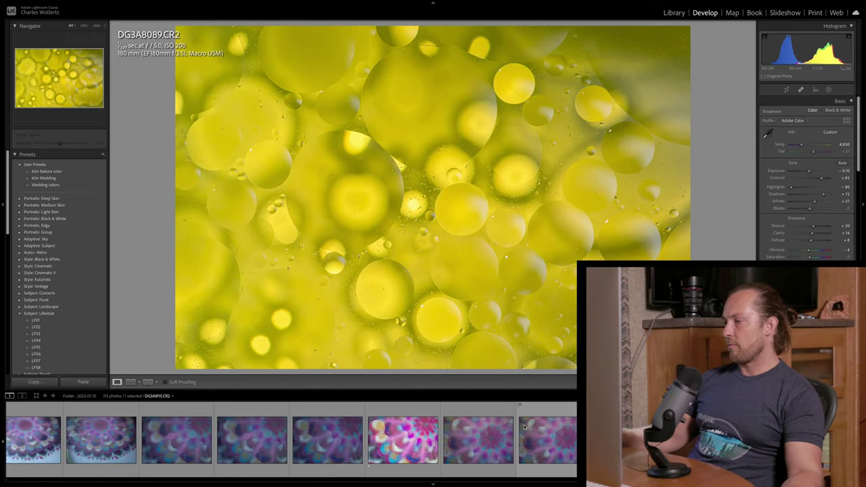
# Load pink bubble photo 105, DG3A8113.CR2, into Develop
pyautogui.click(429, 440)
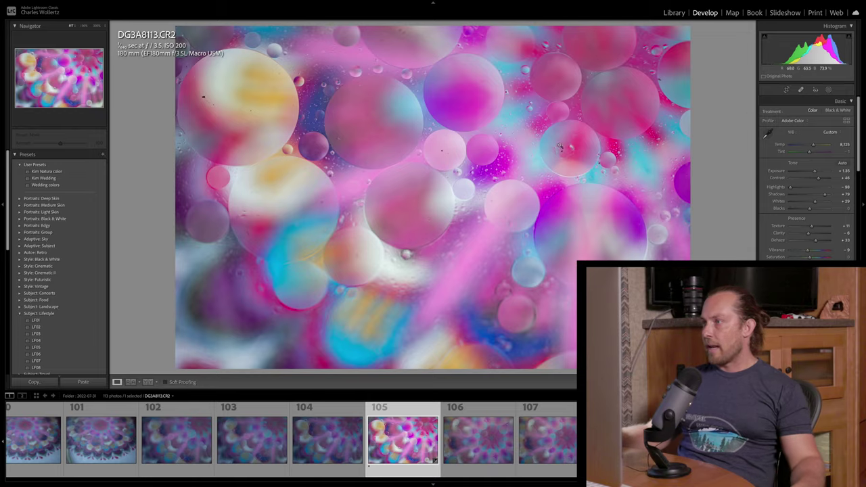
# Zoom to 100% and heal the dark speck near the top of the pink bubble photo
pyautogui.click(560, 147)
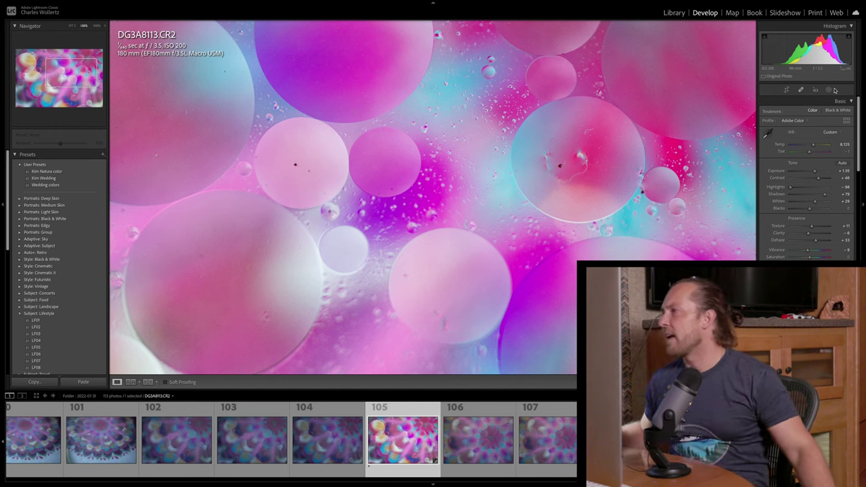
pyautogui.click(802, 90)
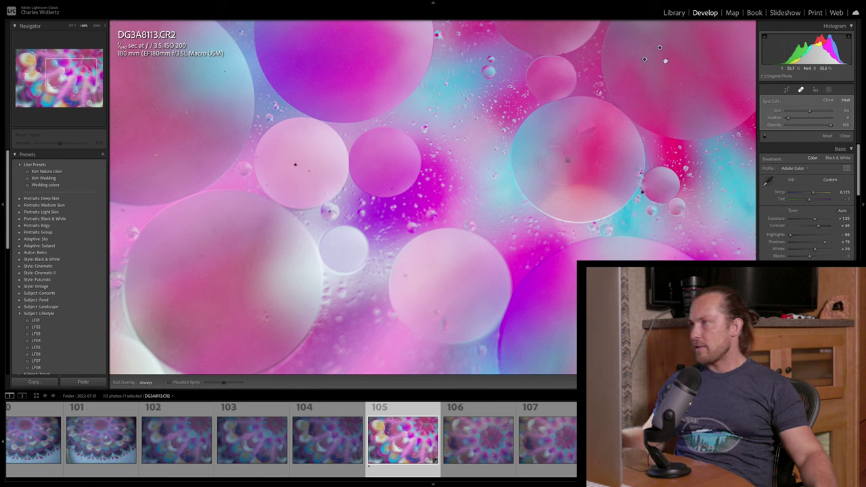
pyautogui.press('Escape')
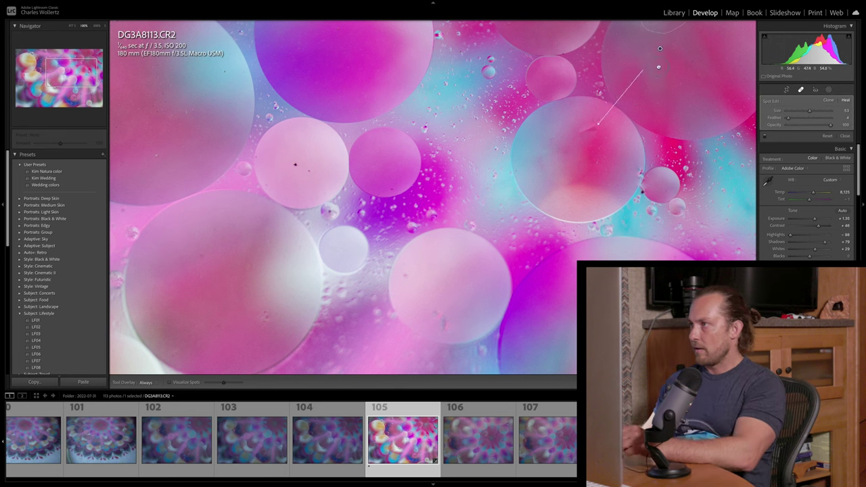
pyautogui.click(802, 90)
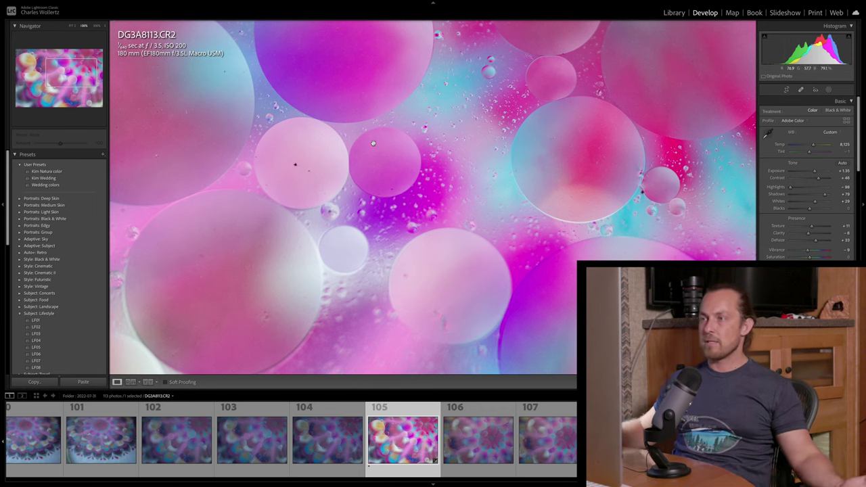
pyautogui.hscroll(-8, 289, 141)
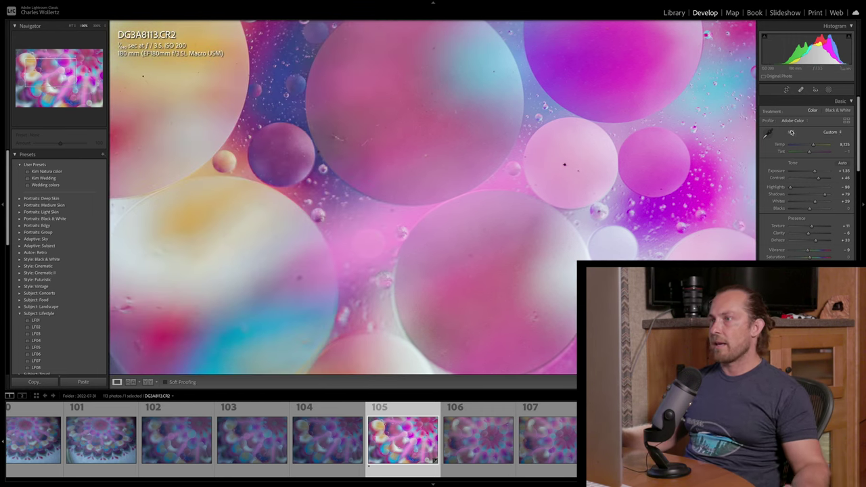
pyautogui.click(801, 90)
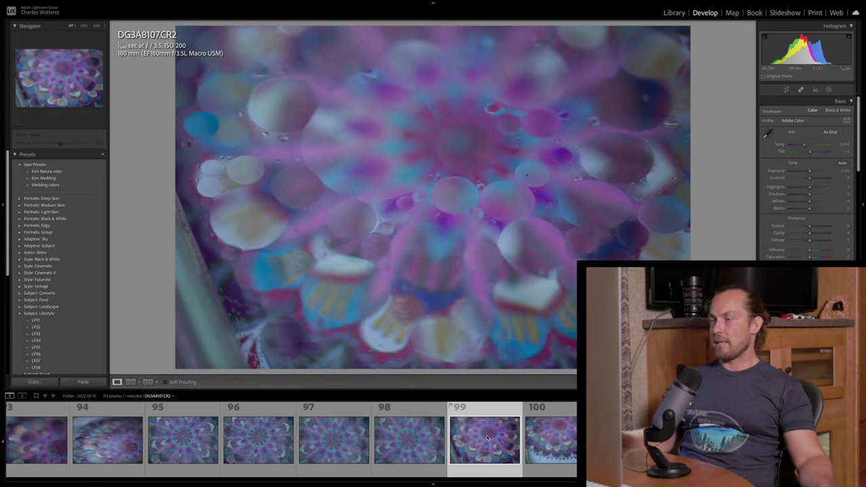
# Step back through the filmstrip to the mandala photo DG3A8103.CR2
pyautogui.press('Left')
pyautogui.press('Left')
pyautogui.press('Left')
pyautogui.press('Left')
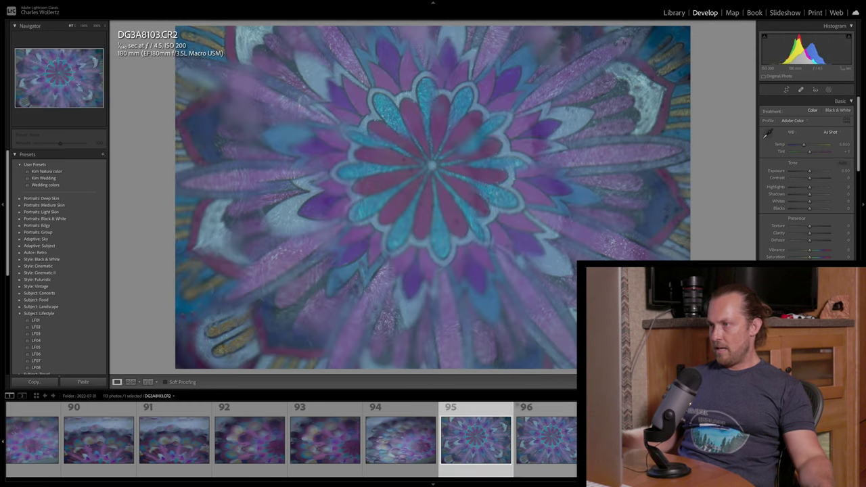
pyautogui.press('Right')
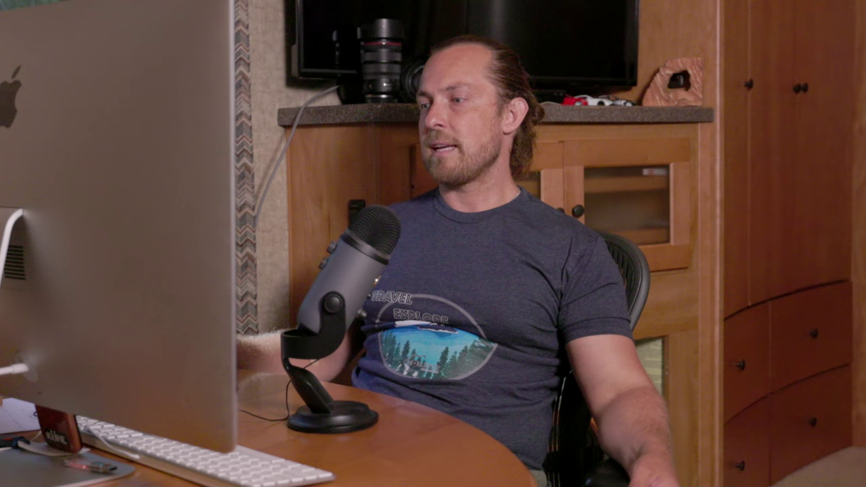